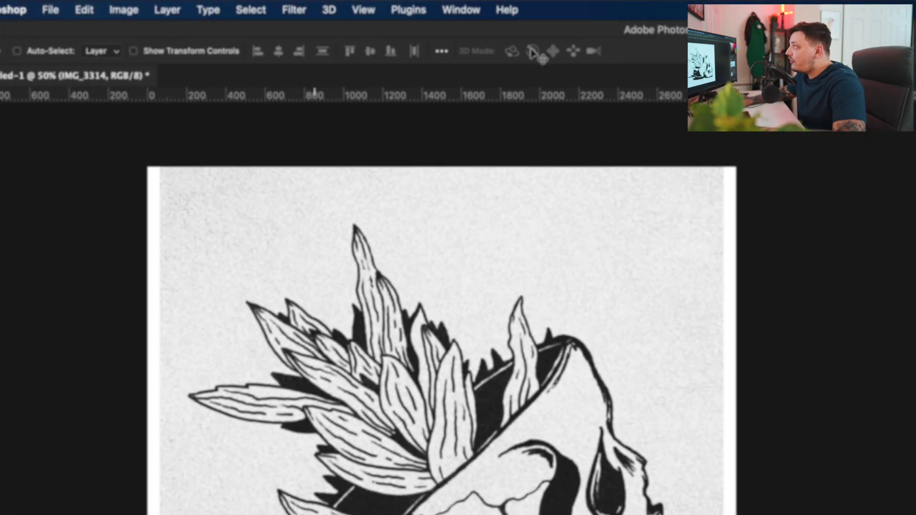
Soften the IMG_3314 sketch layer with a 3-pixel Gaussian Blur
click(223, 5)
mouse_move(348, 225)
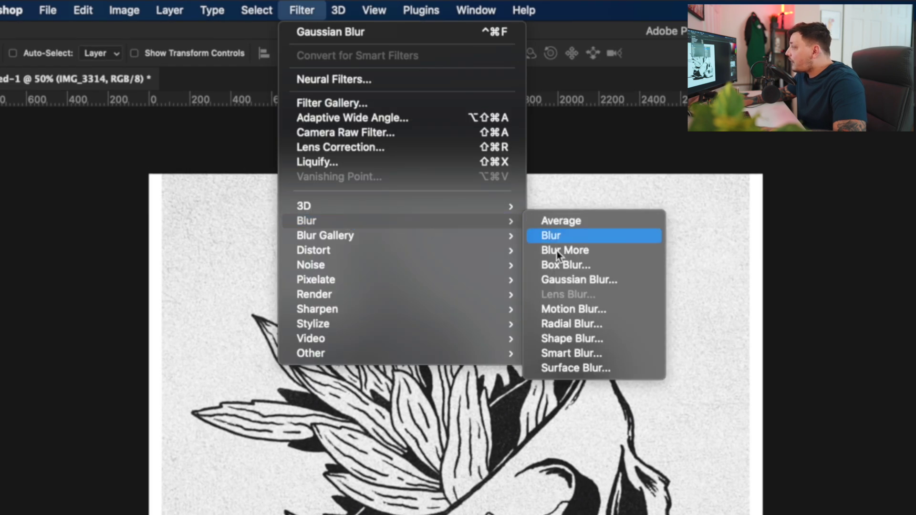
click(559, 280)
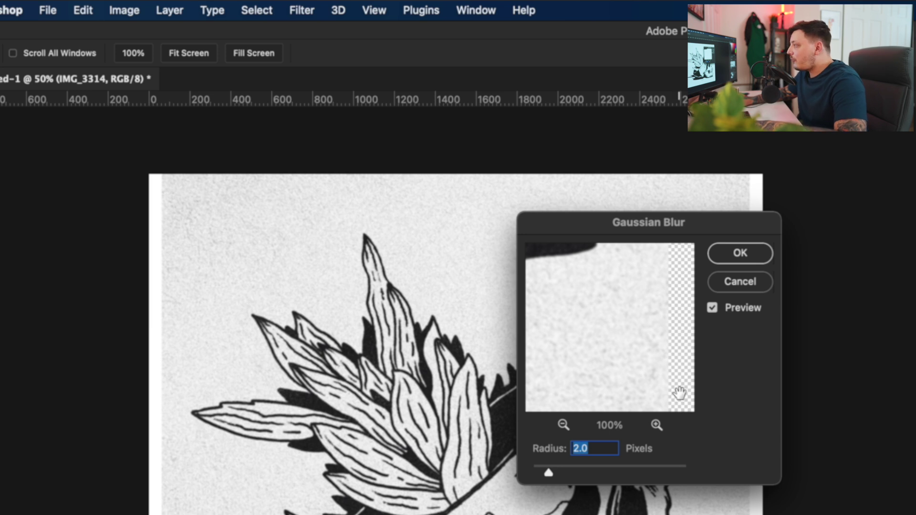
text(3)
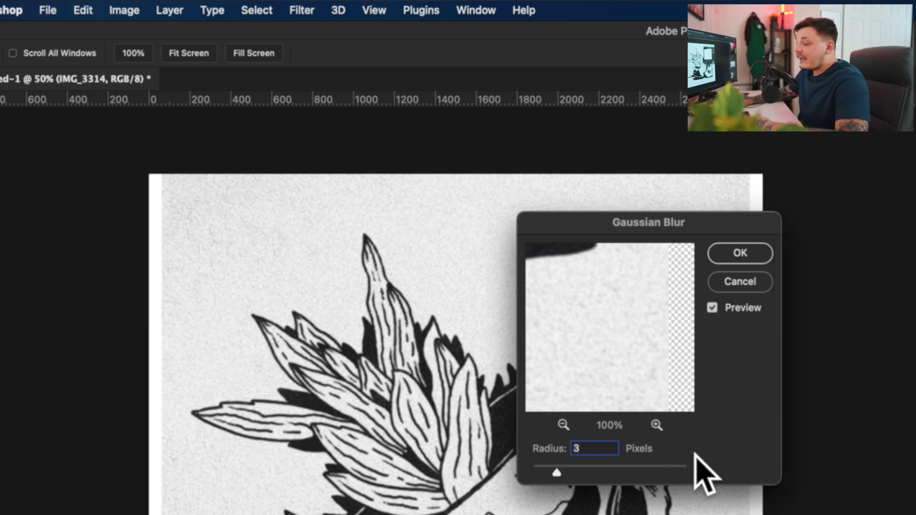
click(743, 252)
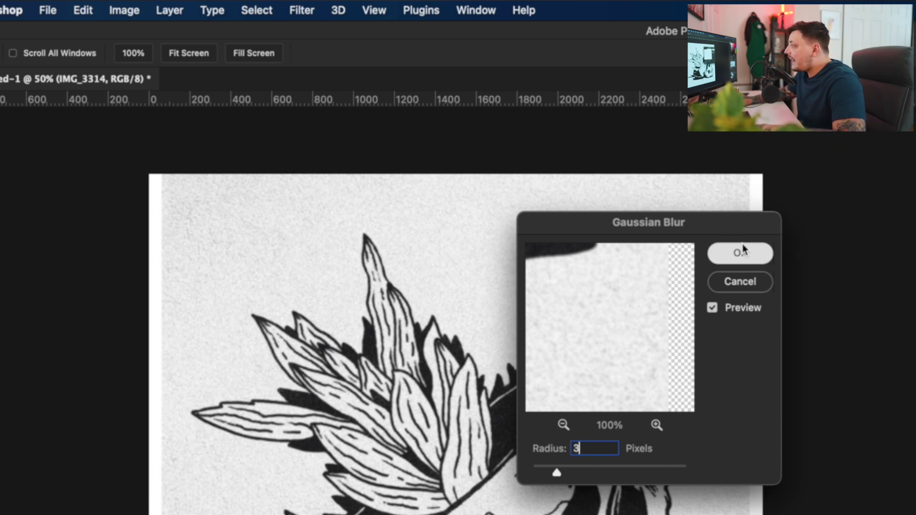
key(v)
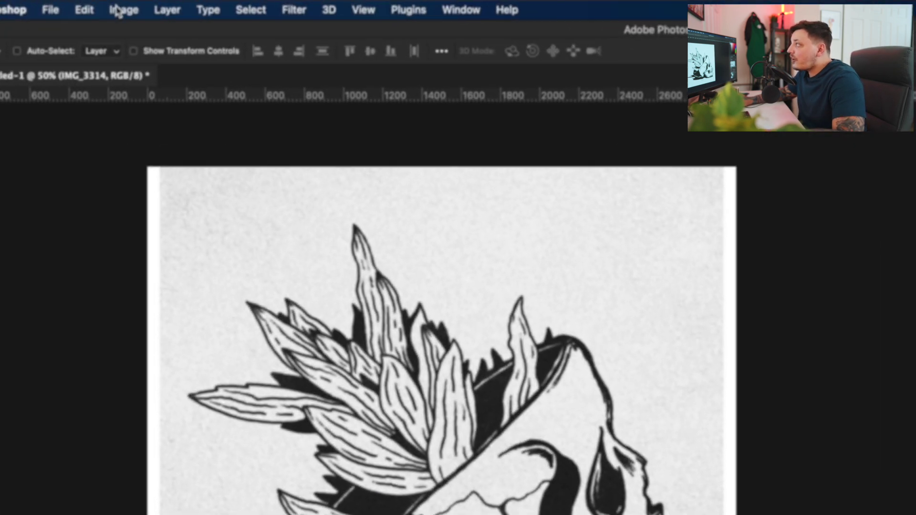
click(119, 9)
mouse_move(160, 62)
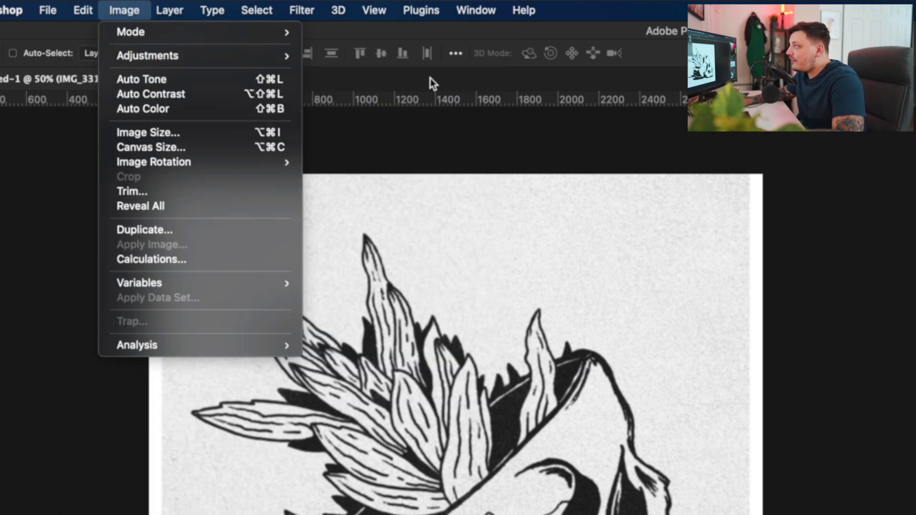
Apply a Threshold adjustment at level 182 so the sketch is pure black and white
mouse_move(276, 57)
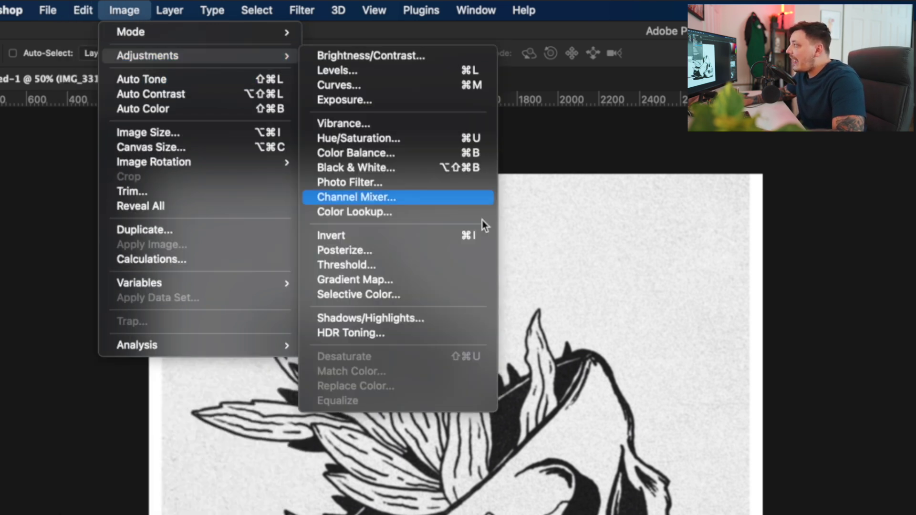
click(400, 266)
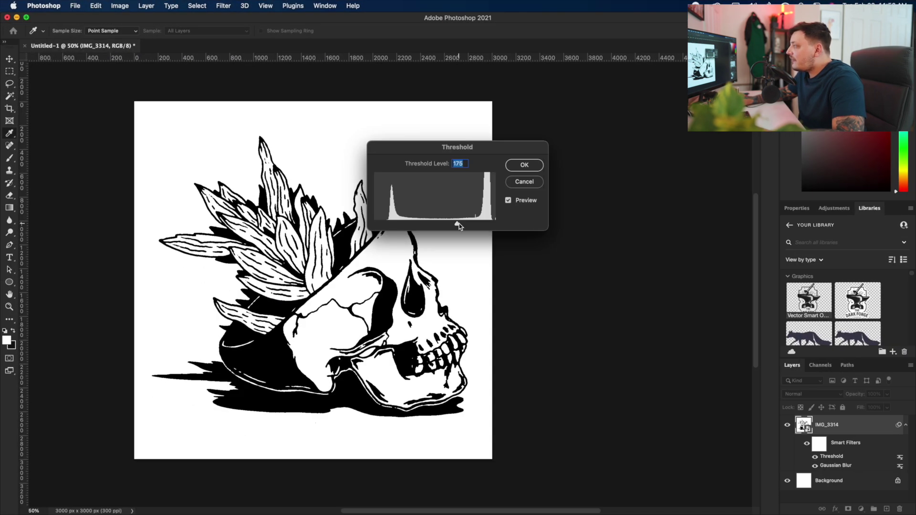
mouse_move(459, 225)
mouse_down()
mouse_move(419, 221)
mouse_move(490, 228)
mouse_move(455, 229)
mouse_up()
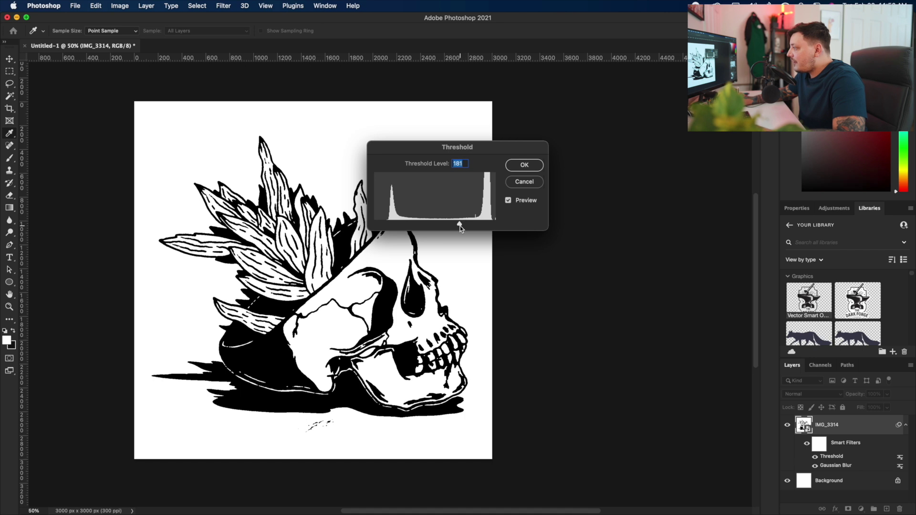
drag(461, 228, 457, 227)
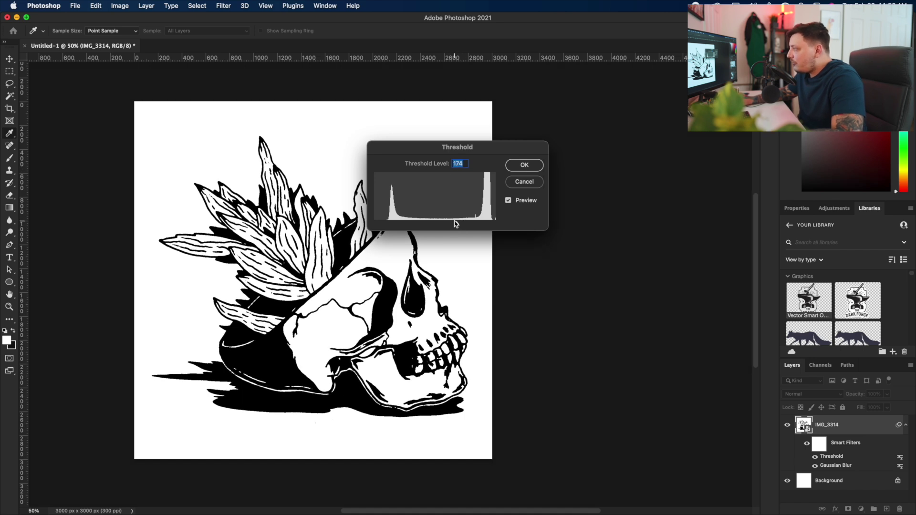
drag(454, 226, 459, 226)
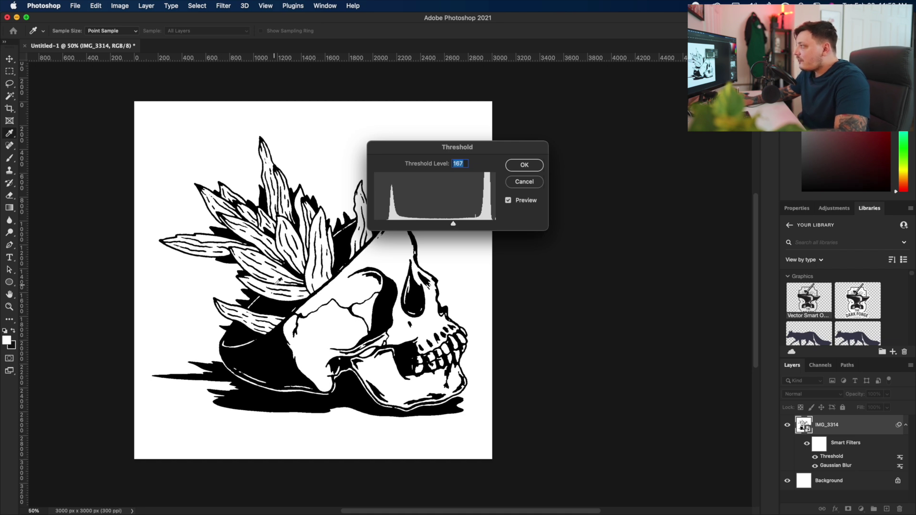
drag(454, 225, 461, 224)
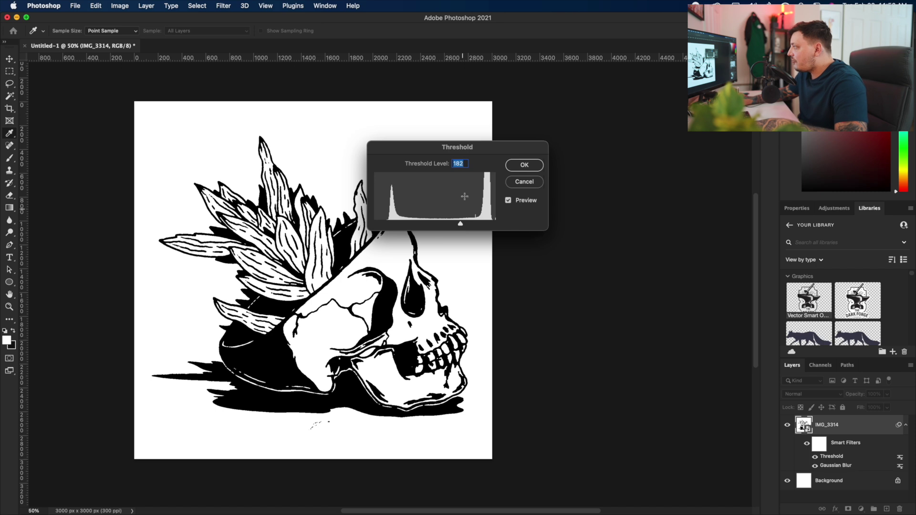
click(517, 166)
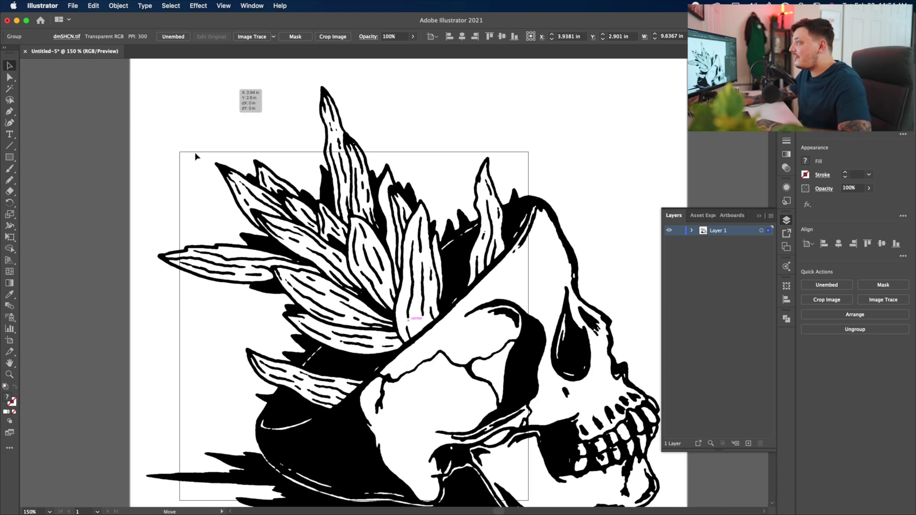
Scale the placed skull image down to about 5.2 in wide and position it on the artboard
key(super+z)
drag(99, 109, 225, 174)
drag(355, 316, 322, 243)
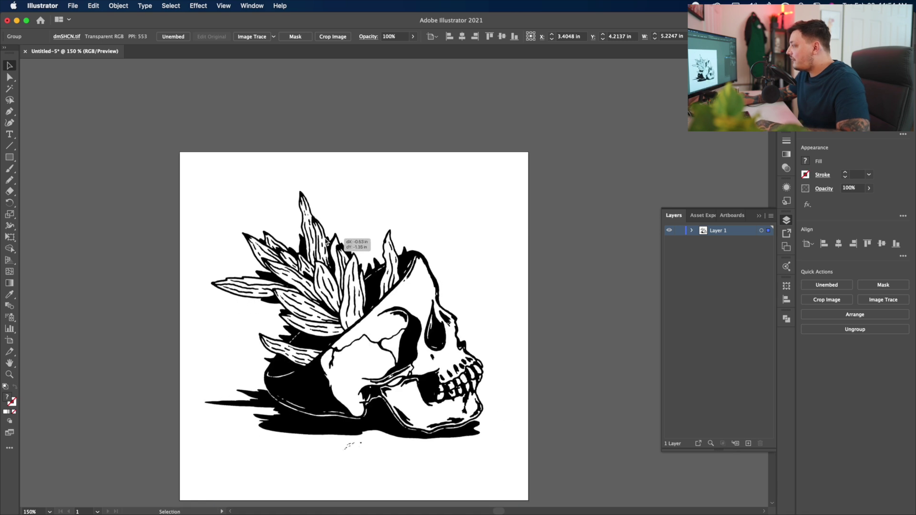
scroll(322, 243, down, 5)
drag(366, 198, 372, 198)
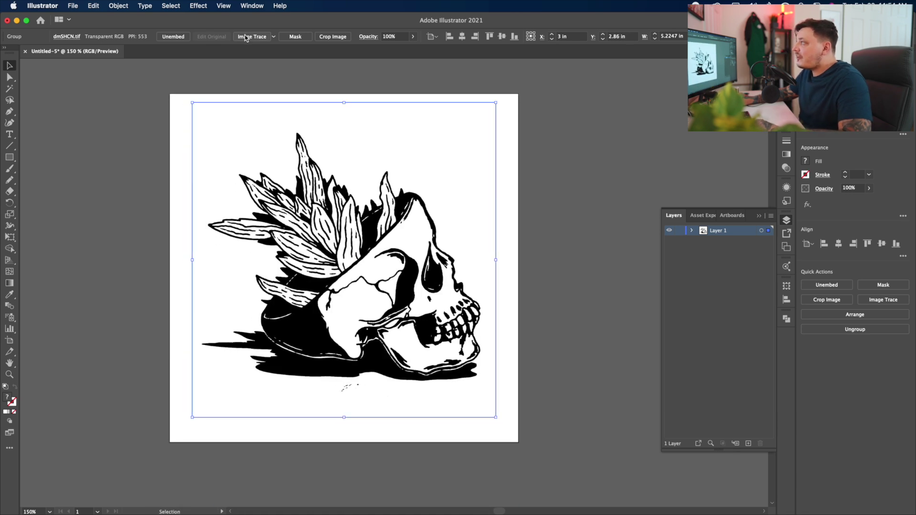
click(252, 37)
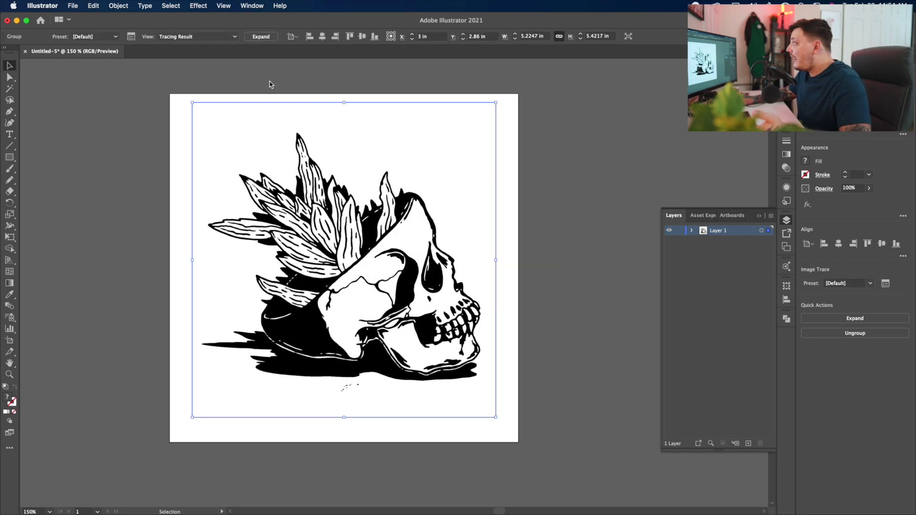
Trace the skull in Black and White mode with Ignore White, then expand it into paths
click(130, 36)
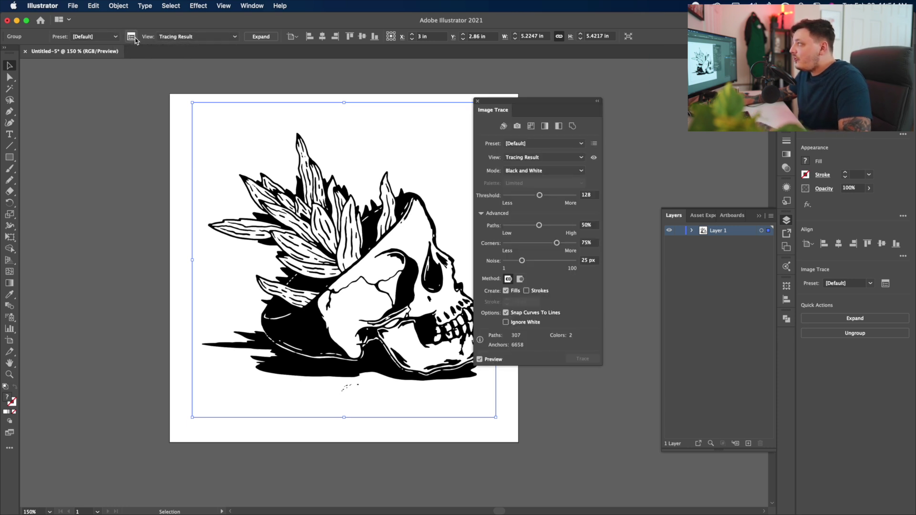
click(558, 127)
click(506, 323)
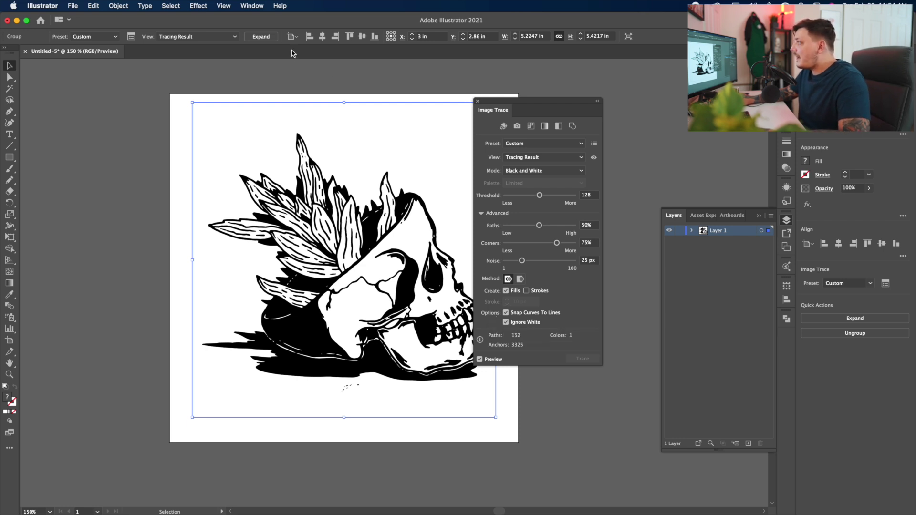
click(261, 37)
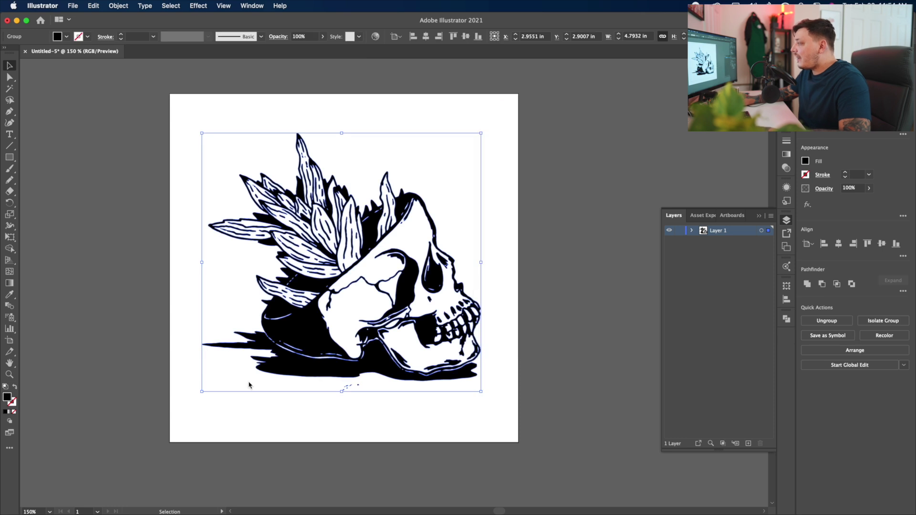
Delete the small stray path below the skull
click(9, 77)
click(368, 398)
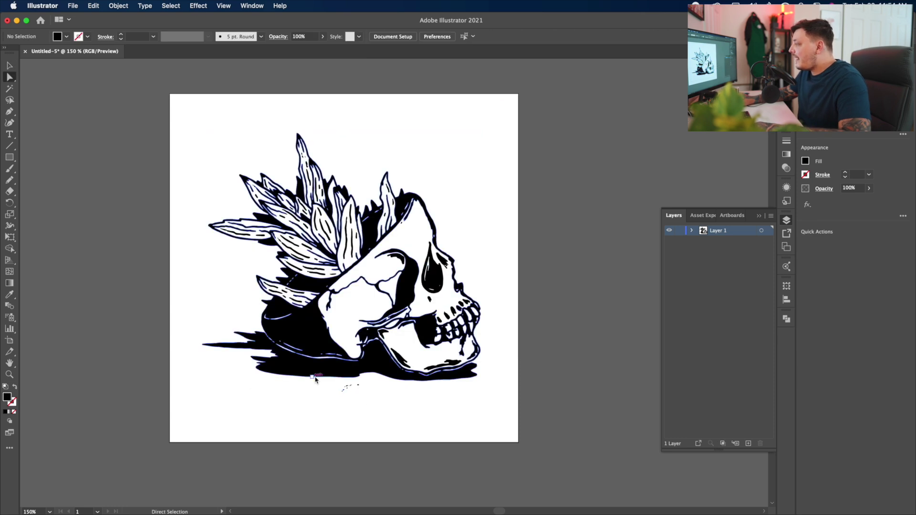
drag(390, 406, 383, 403)
key(Delete)
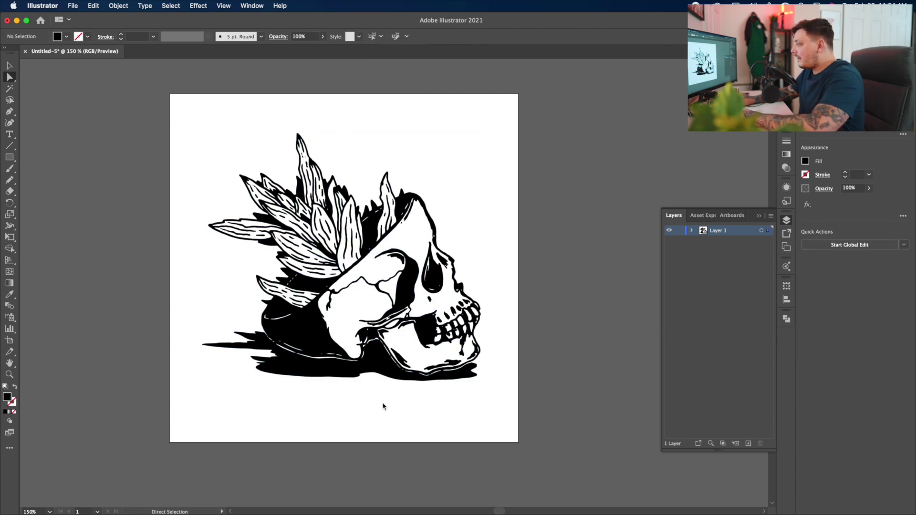
Move the artwork back onto the artboard and centre it horizontally and vertically
key(v)
scroll(262, 304, down, 2)
scroll(262, 304, left, 1)
drag(262, 304, 249, 260)
scroll(359, 180, down, 5)
scroll(359, 181, left, 8)
click(340, 440)
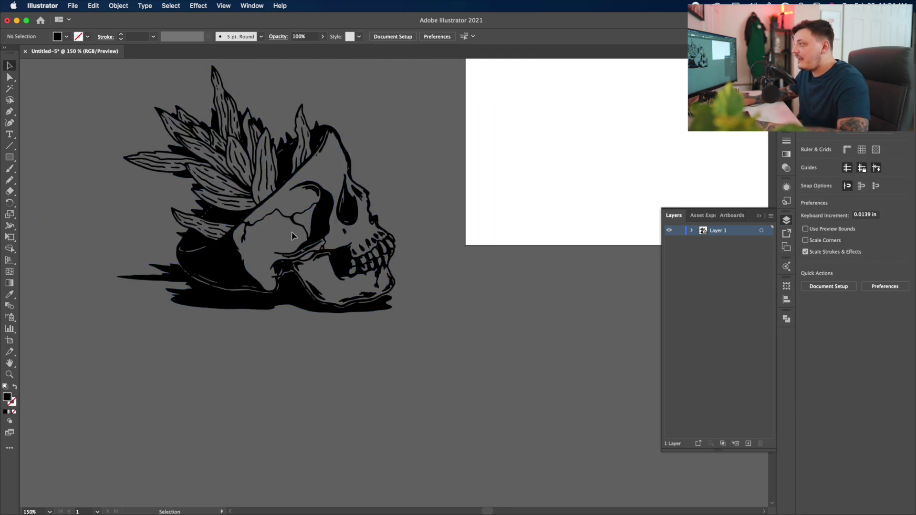
scroll(217, 167, right, 10)
scroll(217, 167, up, 4)
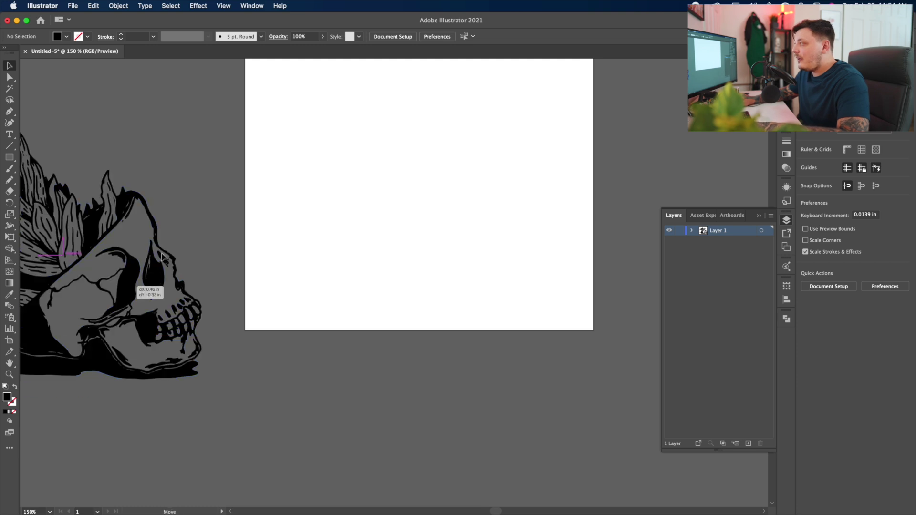
drag(59, 340, 426, 189)
scroll(426, 189, up, 2)
scroll(426, 189, right, 4)
click(423, 38)
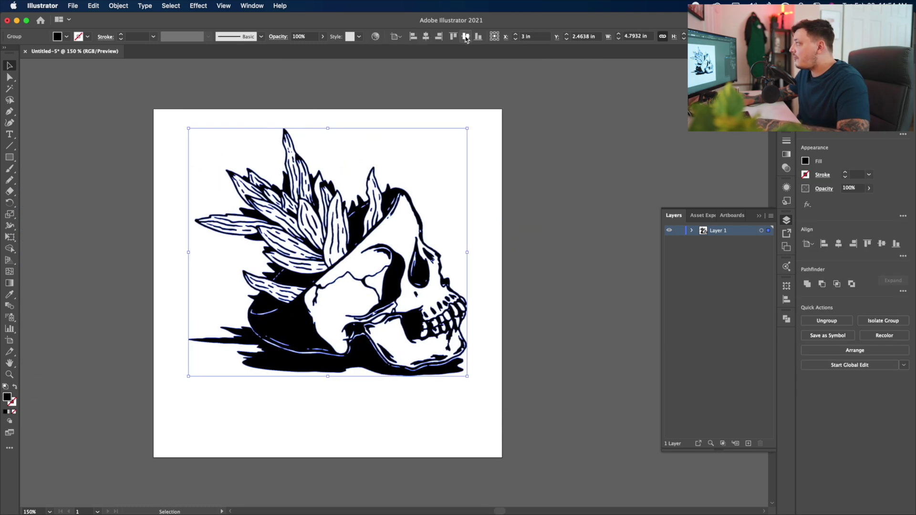
click(465, 37)
Zoom in to 300% on the skull
click(562, 214)
scroll(510, 235, down, 2)
scroll(511, 235, right, 1)
key(z)
click(386, 230)
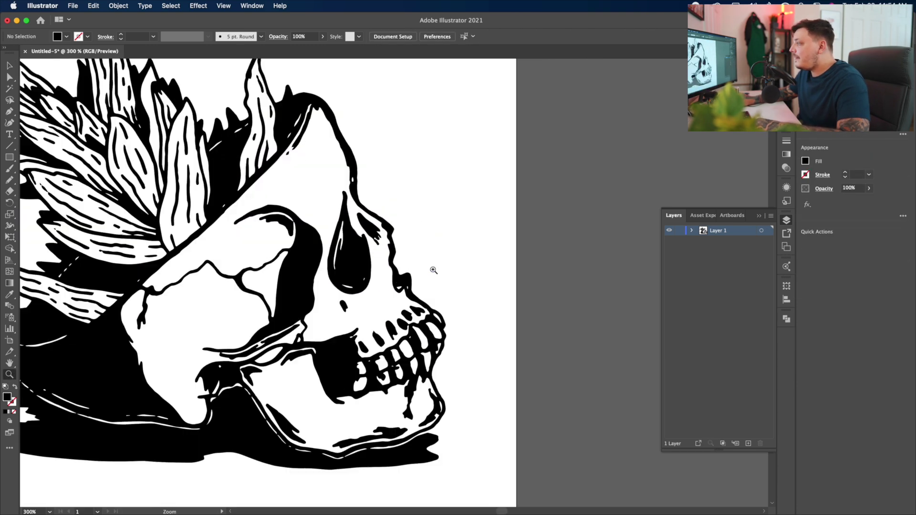
drag(434, 266, 512, 191)
Send the pale yellow polygon behind the skull artwork
alt+click(431, 221)
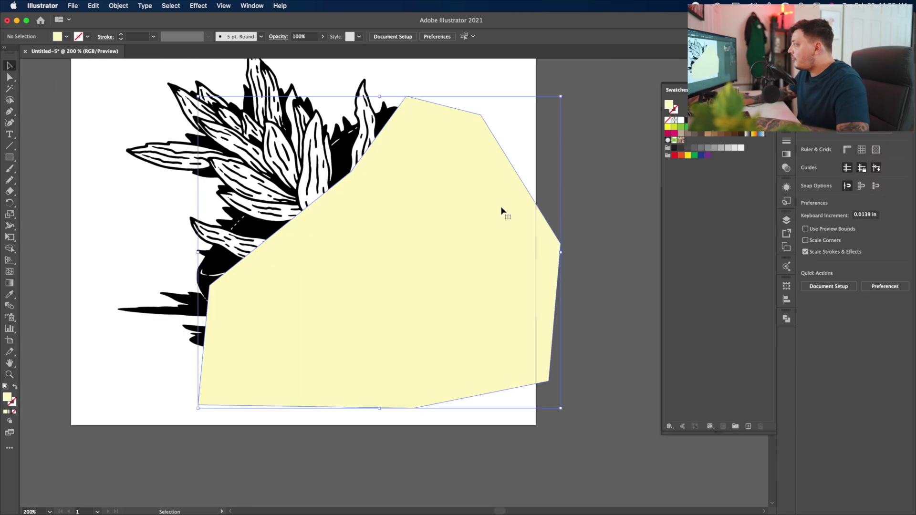
drag(561, 112, 119, 488)
click(181, 454)
click(254, 382)
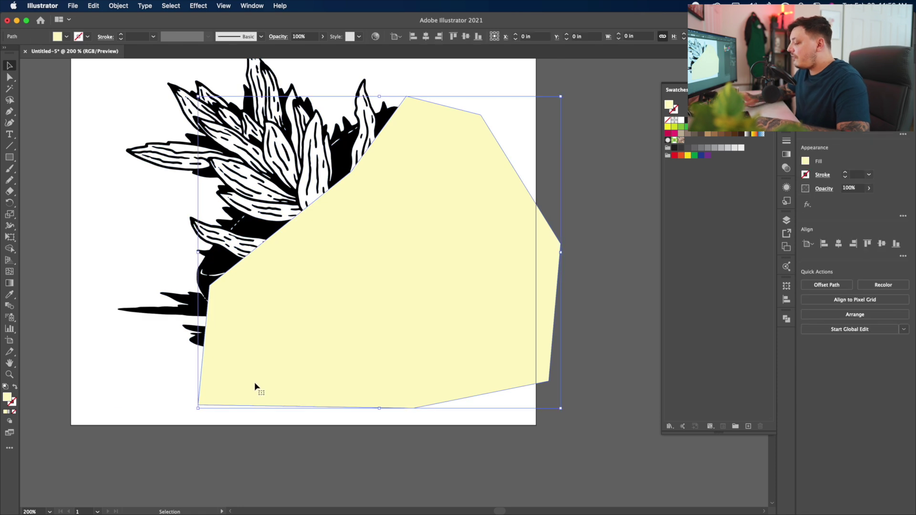
key(super+shift+bracketleft)
Trim the yellow outside the skull outline with the Shape Builder tool
drag(106, 92, 563, 410)
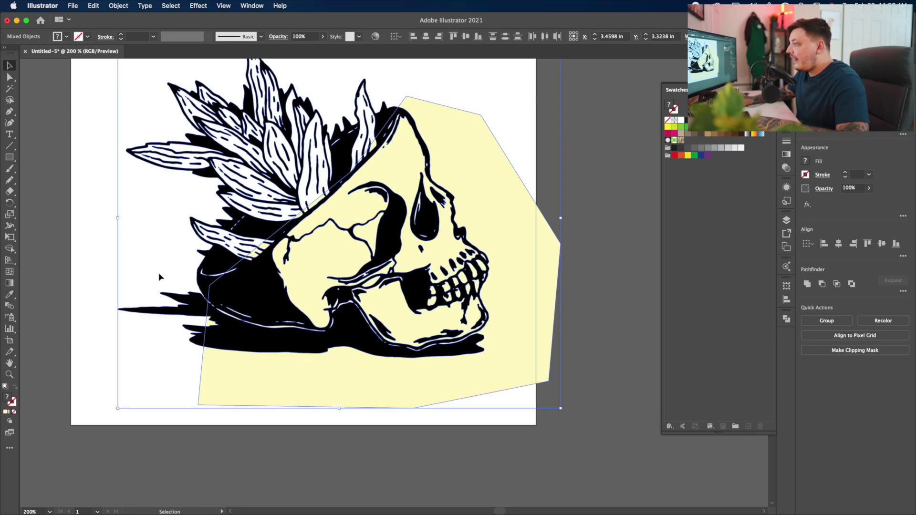
click(10, 249)
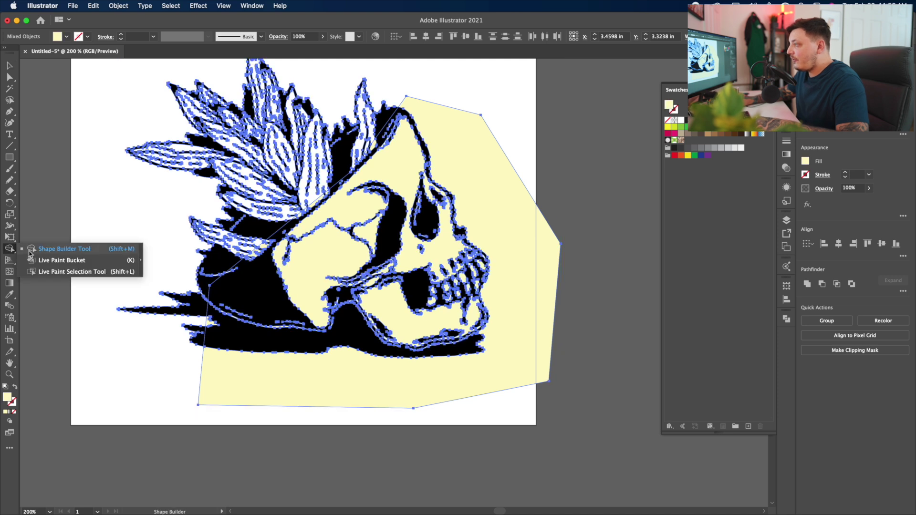
alt+click(356, 399)
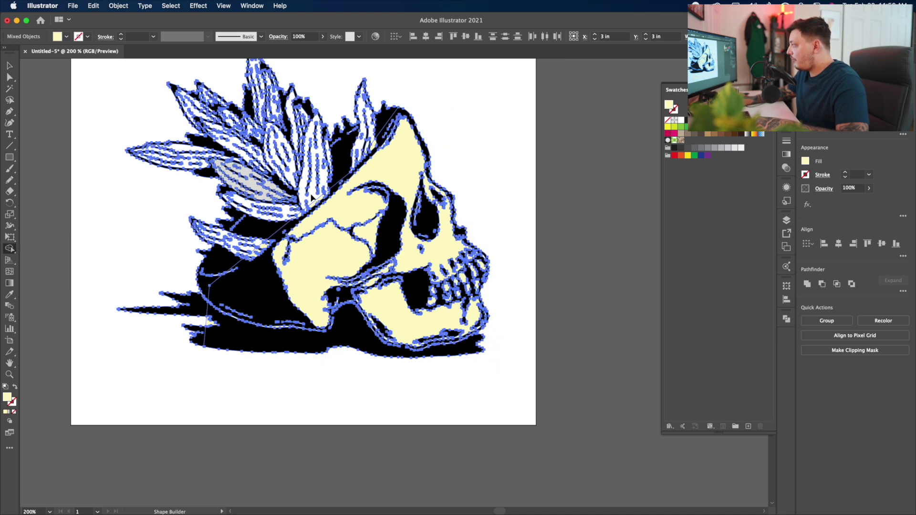
key(super+shift+a)
key(v)
scroll(225, 184, up, 3)
scroll(224, 184, left, 2)
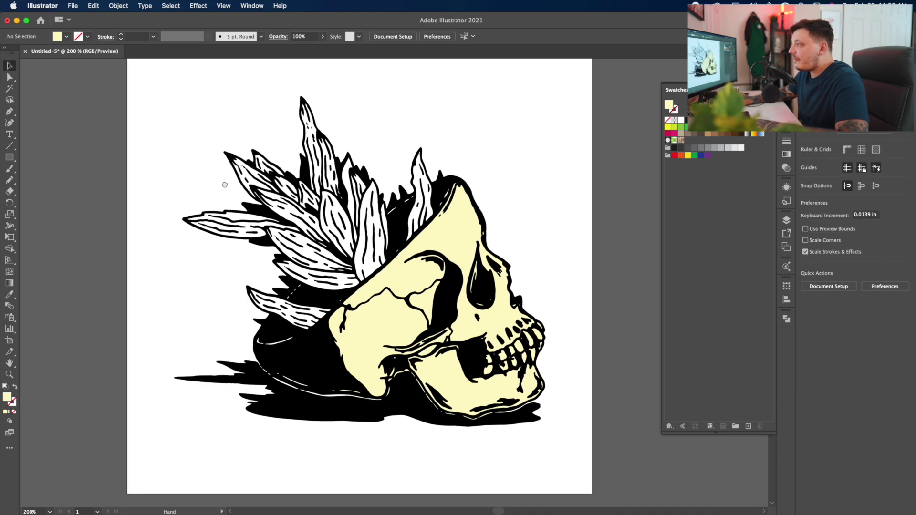
Draw a light green polygon over the leaves and send it behind the line work
click(9, 111)
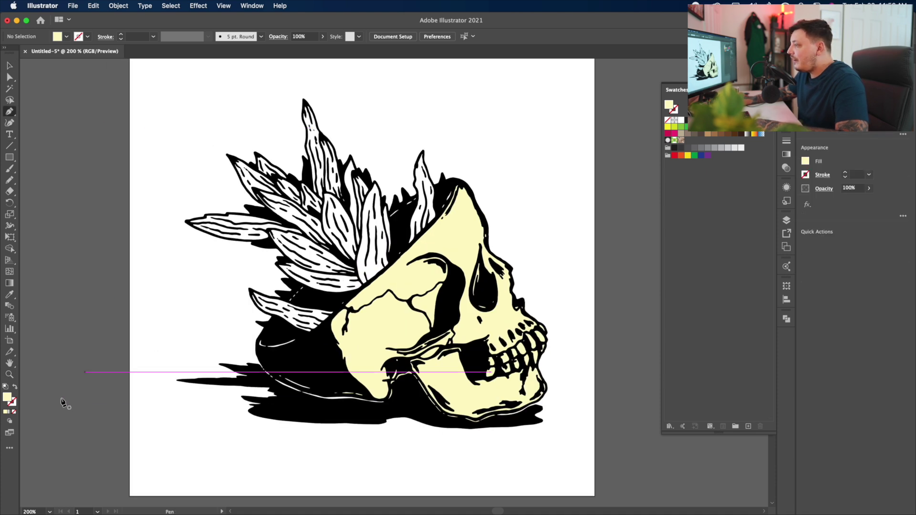
double_click(6, 398)
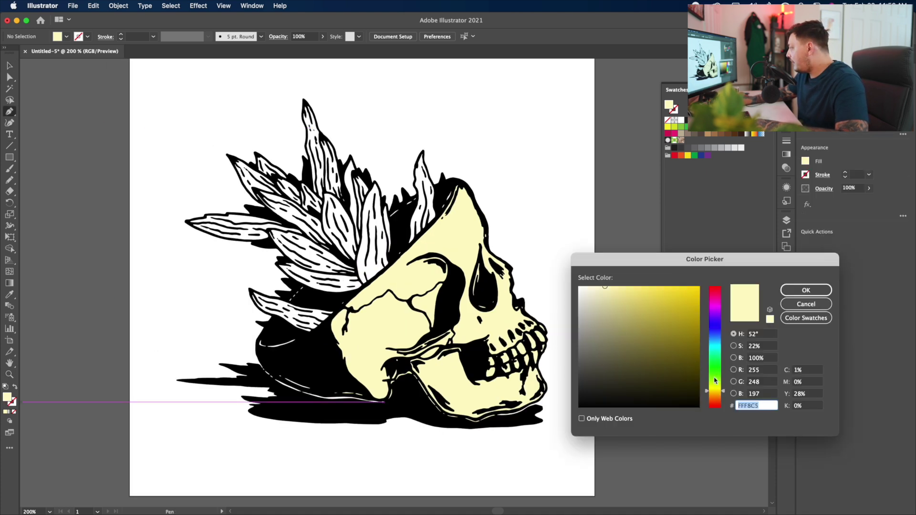
drag(715, 381, 720, 365)
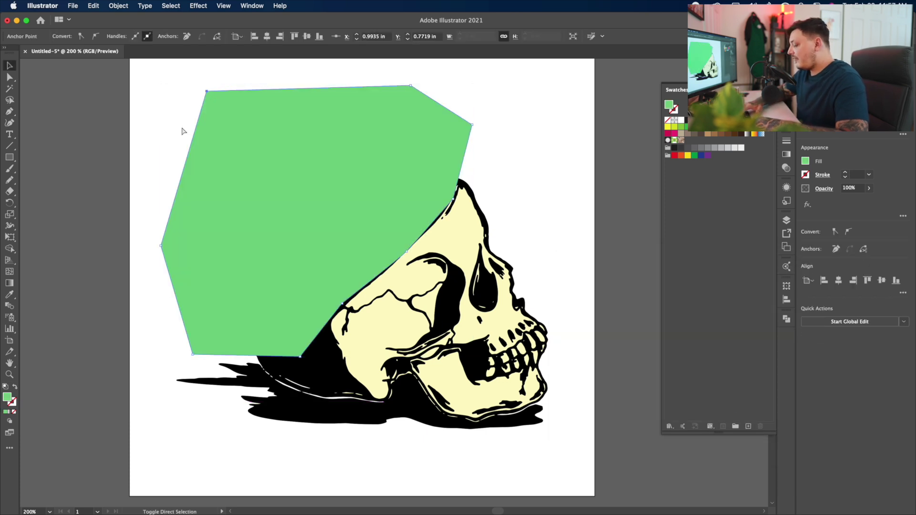
key(super+shift+bracketleft)
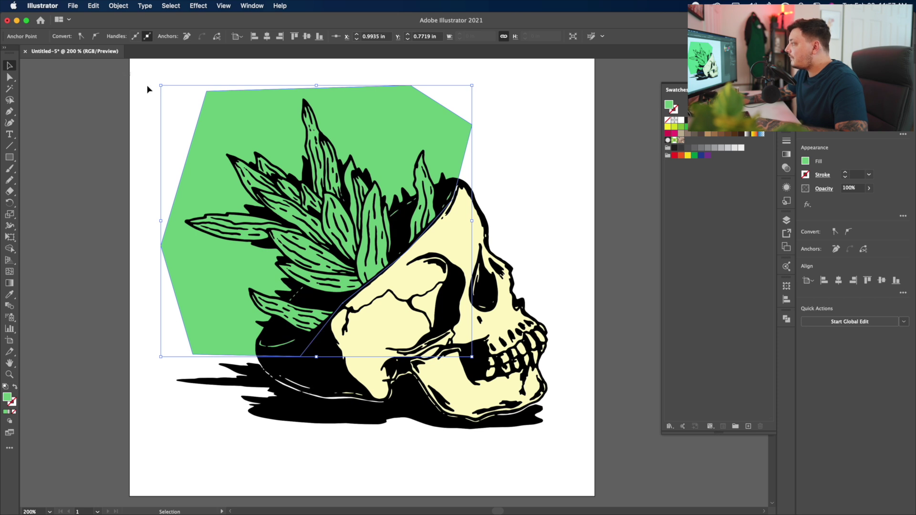
Trim the green outside the leaf outlines with the Shape Builder tool
key(super+a)
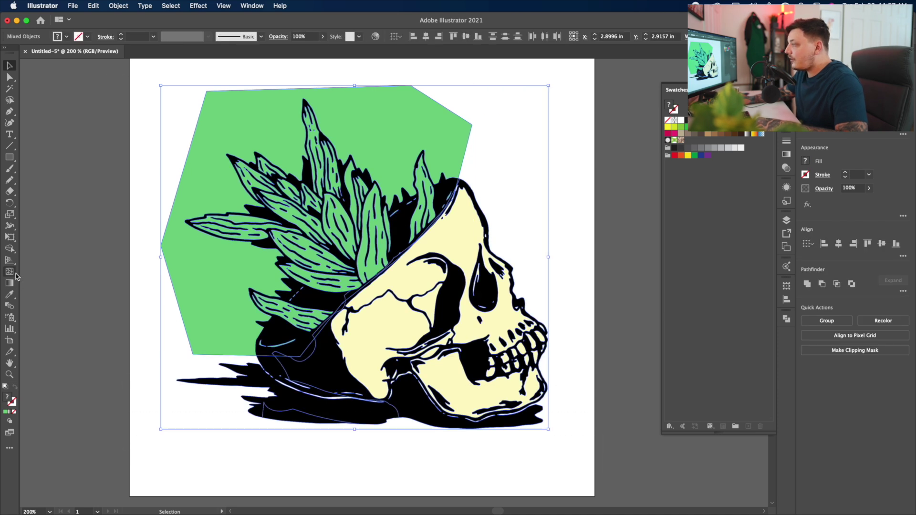
click(10, 248)
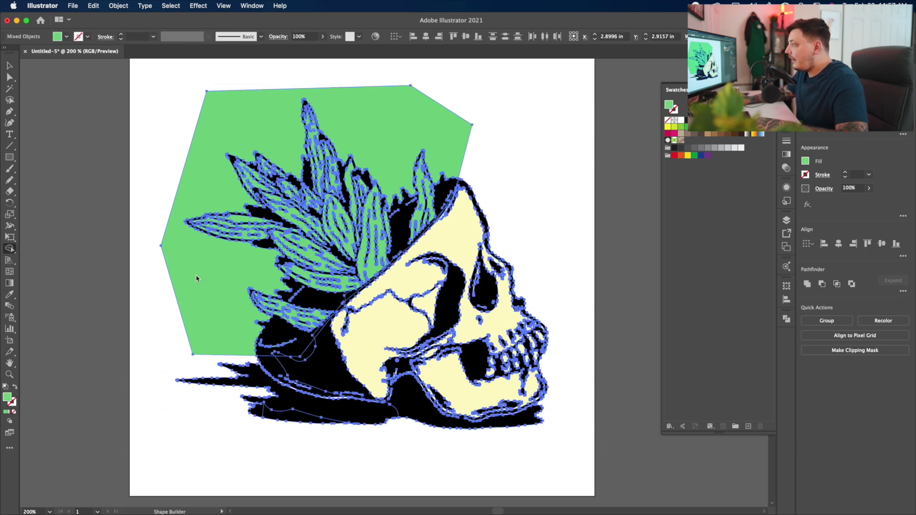
alt+click(197, 296)
Select all the skull-and-leaves paths and group them
key(super+shift+a)
scroll(290, 198, up, 2)
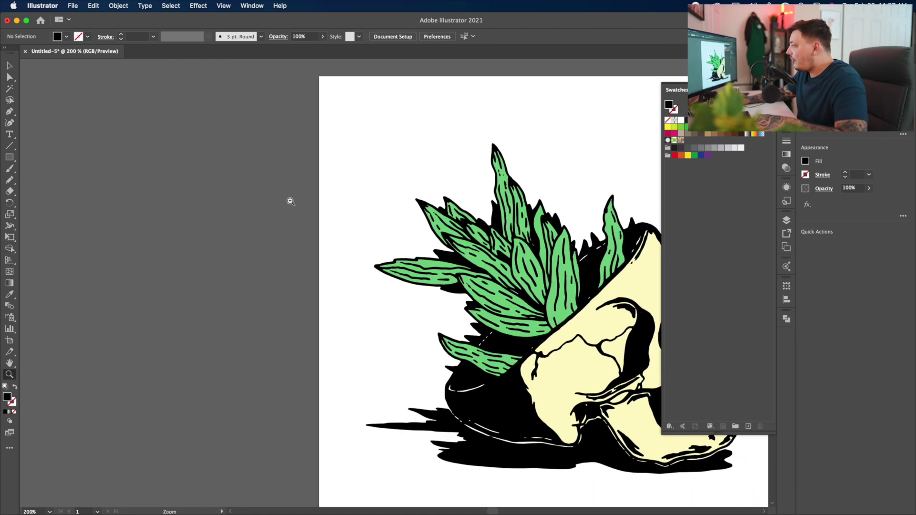
scroll(290, 199, down, 4)
scroll(283, 138, right, 5)
key(v)
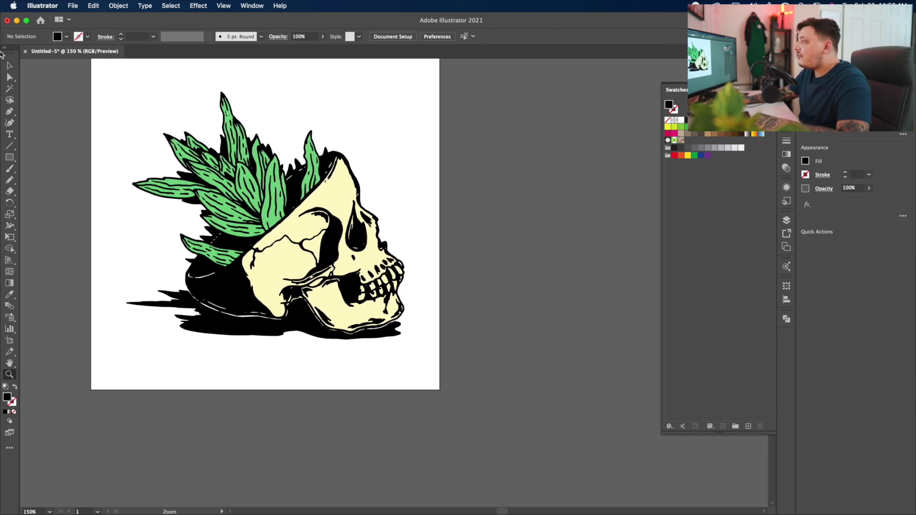
scroll(239, 163, up, 2)
scroll(239, 162, left, 2)
drag(182, 156, 434, 378)
key(super+g)
key(super+shift+a)
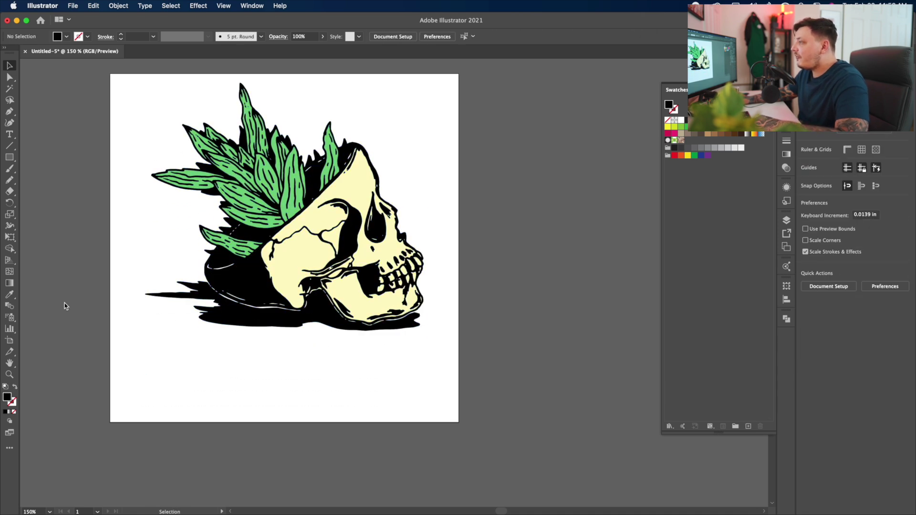
Add the bold caption 'YOU MAKE A BEAUTIFUL VASE' below the skull
key(t)
click(189, 376)
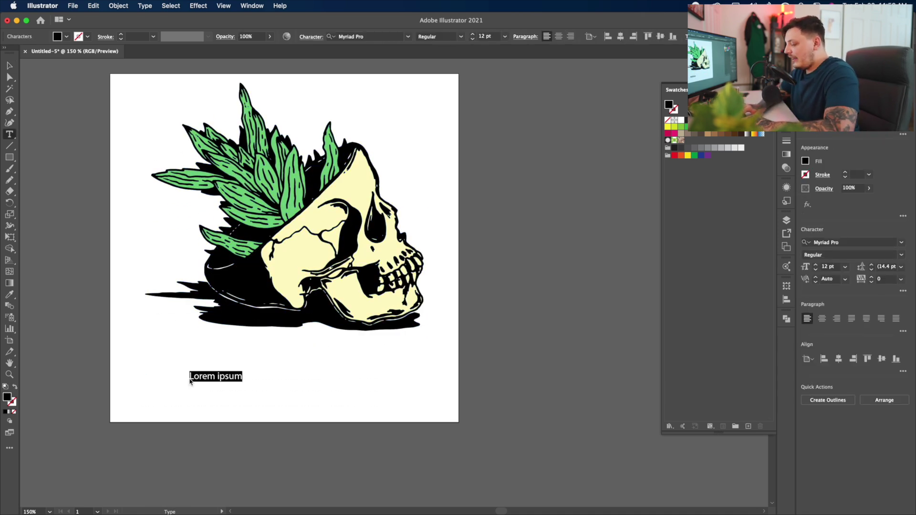
text(YOU MAKE A BEAUTIFUL VASE)
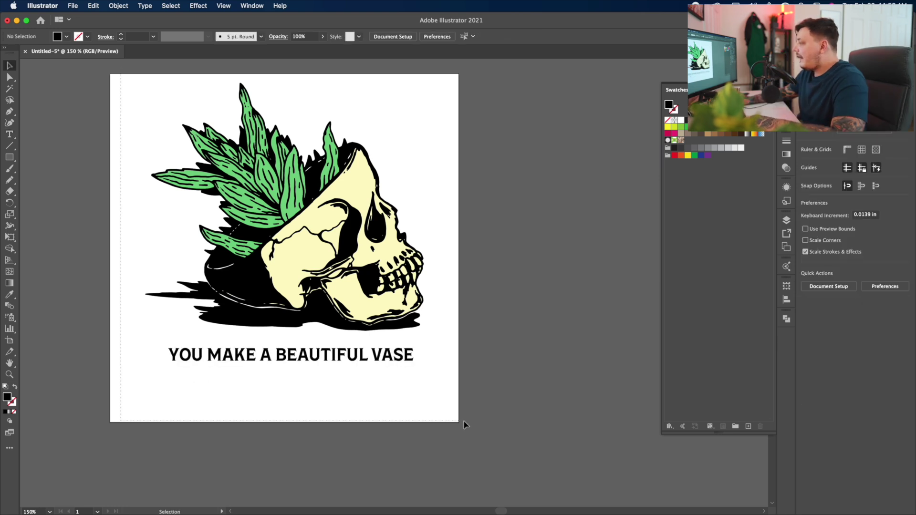
key(super+a)
Copy the finished design from Illustrator into the Photoshop shirt mockup
key(a)
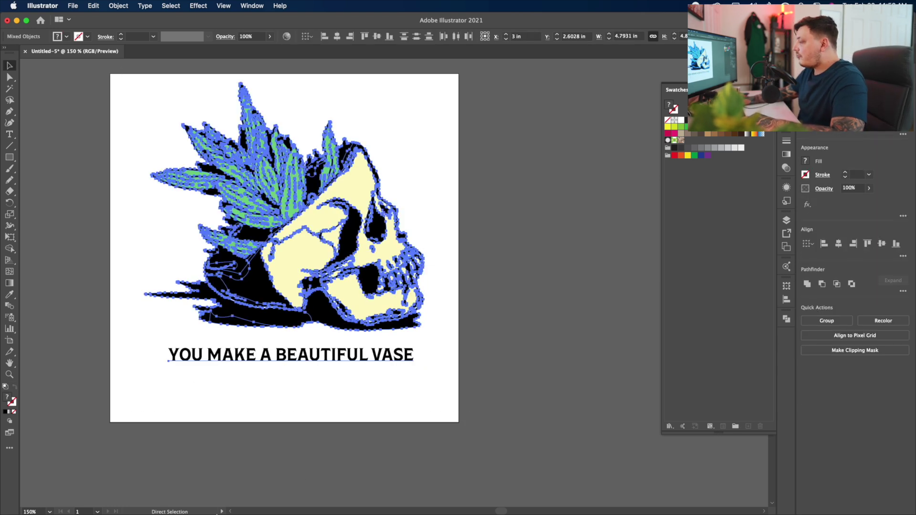
key(v)
click(206, 494)
click(82, 6)
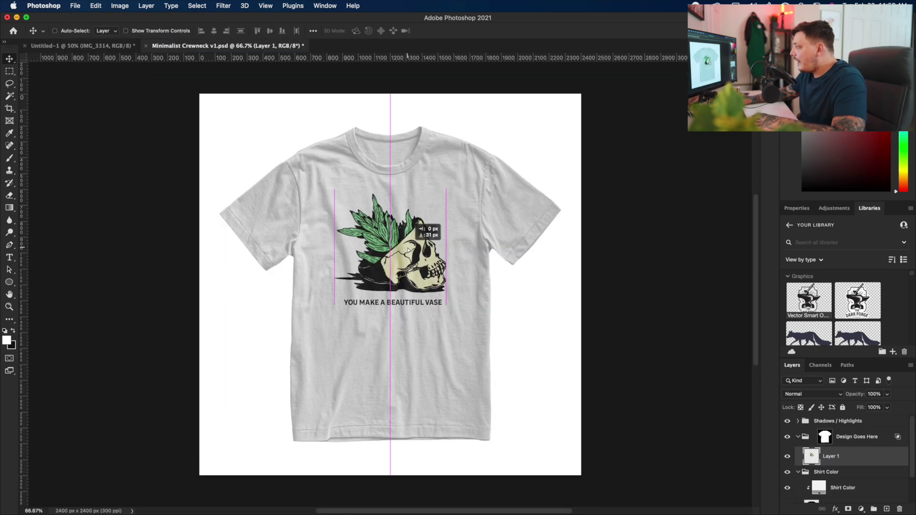
Centre the design on the shirt and lower its fill to 92%
drag(405, 248, 409, 251)
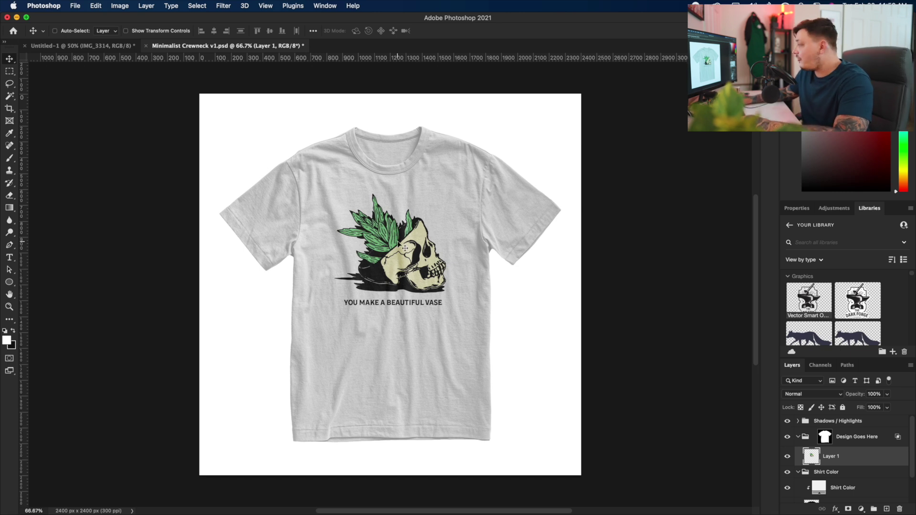
click(887, 409)
drag(887, 421, 884, 422)
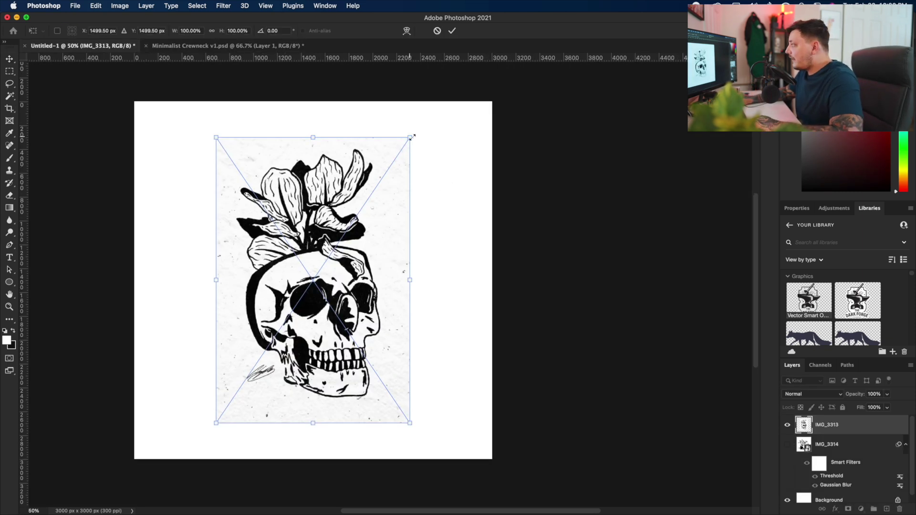
Enlarge the IMG_3313 sketch to about 131% and commit the transform
drag(410, 138, 447, 91)
mouse_move(383, 170)
mouse_down()
mouse_move(383, 185)
mouse_move(382, 171)
mouse_up()
key(Return)
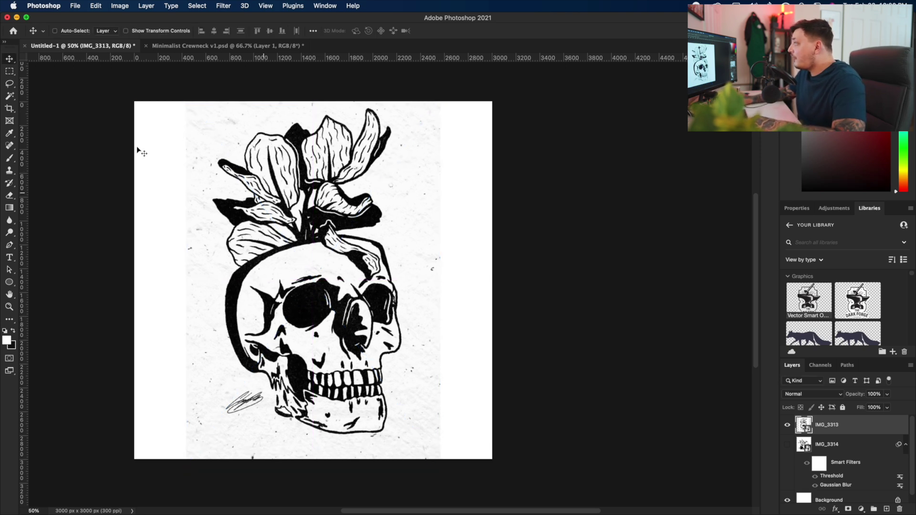
Apply a 3-pixel Gaussian Blur to the enlarged sketch
click(220, 6)
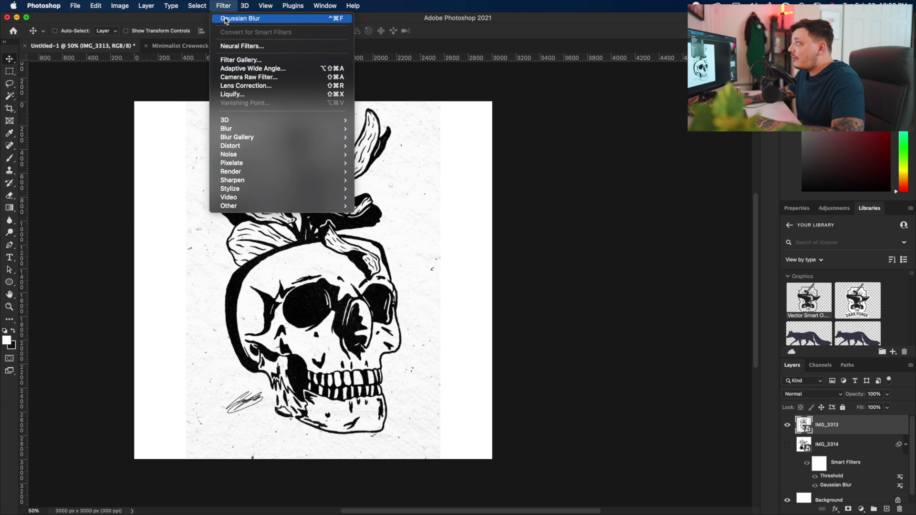
click(231, 18)
click(478, 147)
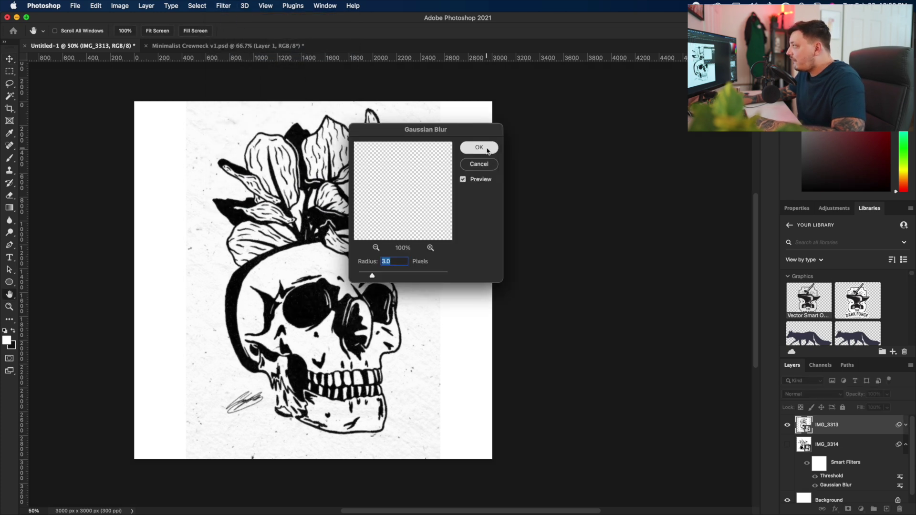
click(117, 5)
Apply a Threshold adjustment at level 183 to the IMG_3313 sketch for crisp black and white
mouse_move(138, 32)
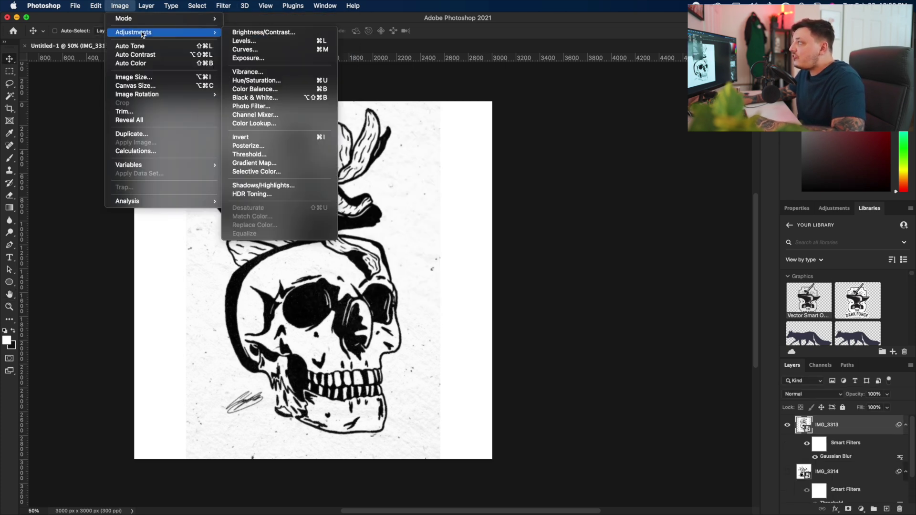
click(251, 154)
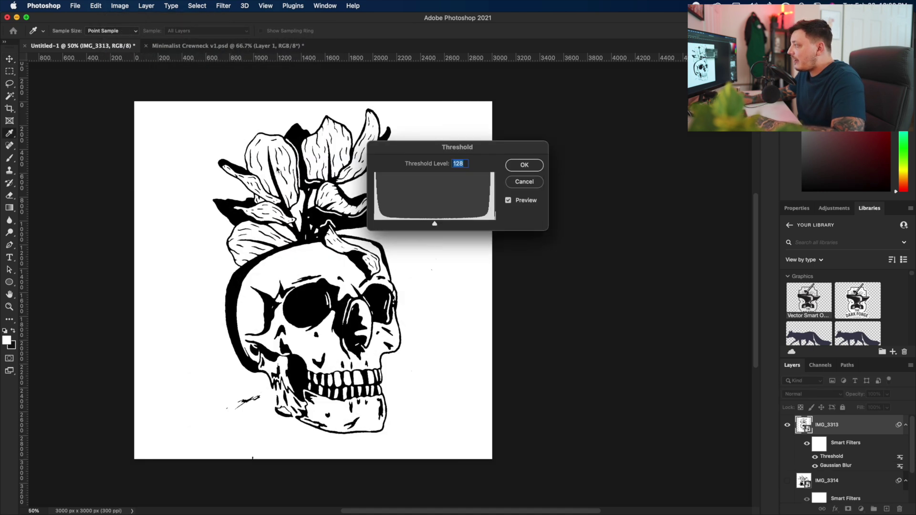
mouse_move(447, 225)
mouse_down()
mouse_move(481, 225)
mouse_move(461, 224)
mouse_up()
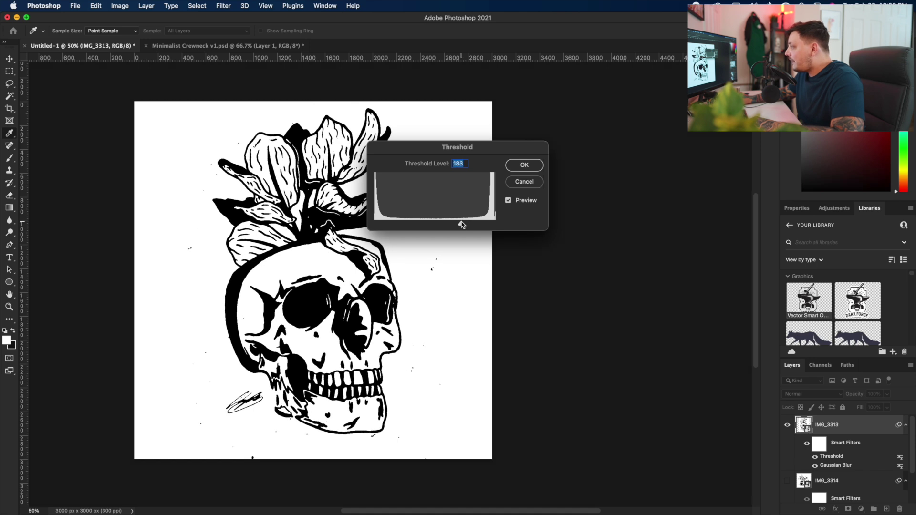
click(525, 165)
key(b)
key(x)
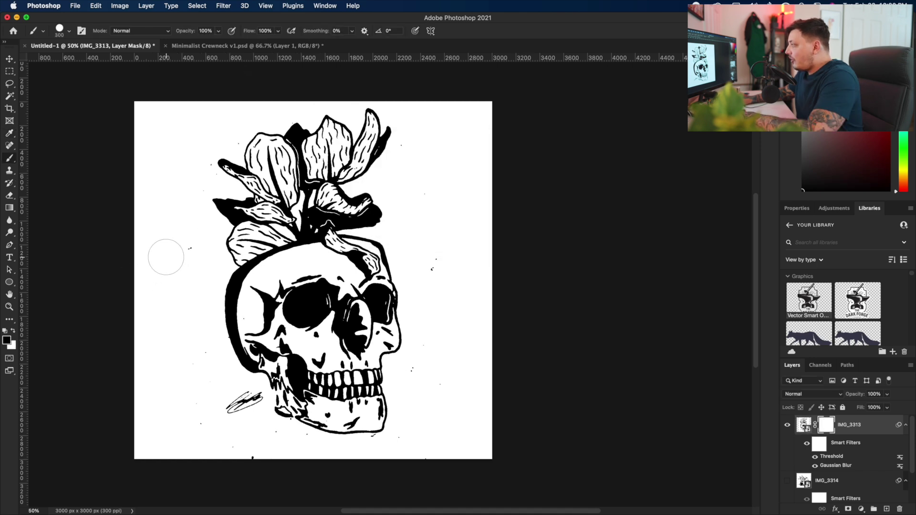
mouse_move(212, 353)
mouse_down()
mouse_move(224, 397)
mouse_move(249, 398)
mouse_move(246, 405)
mouse_move(180, 426)
mouse_move(249, 475)
mouse_move(281, 450)
mouse_up()
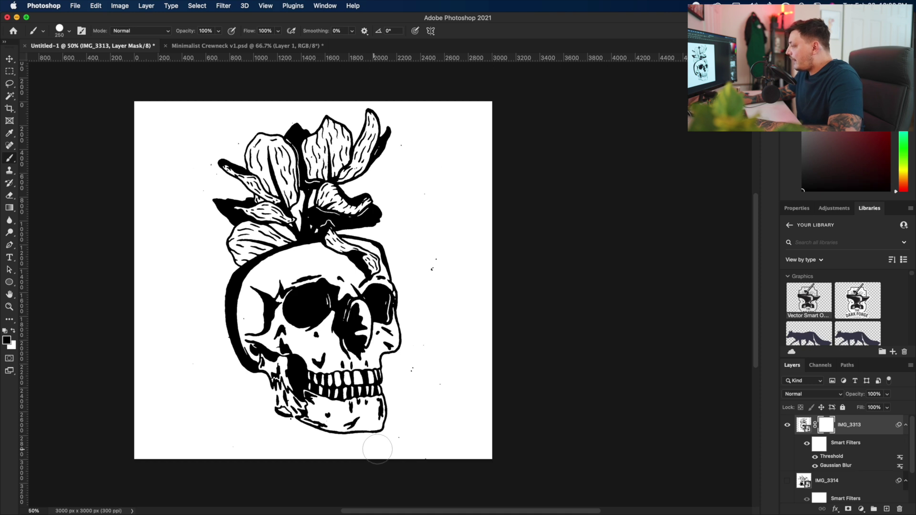
mouse_move(377, 449)
mouse_down()
mouse_move(426, 444)
mouse_move(501, 457)
mouse_move(442, 424)
mouse_move(430, 380)
mouse_move(411, 368)
mouse_move(435, 335)
mouse_up()
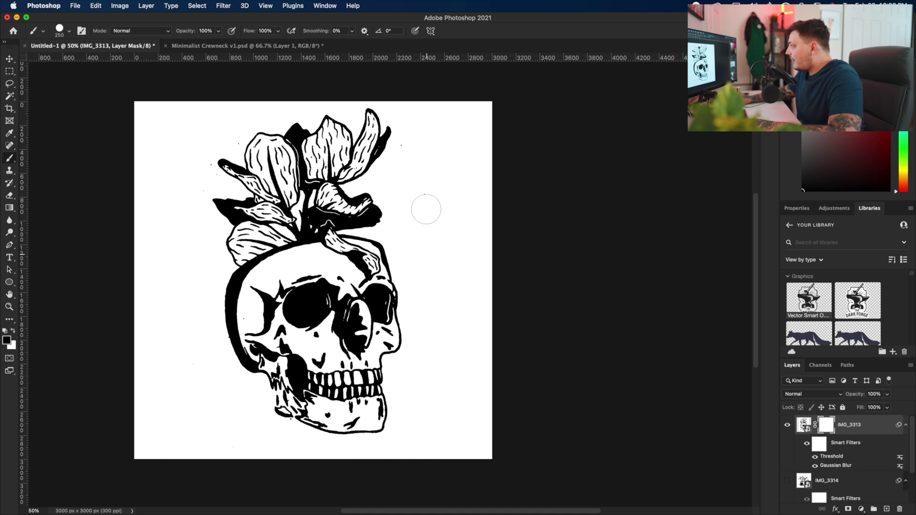
key(super+z)
key(super+z)
key(super+z)
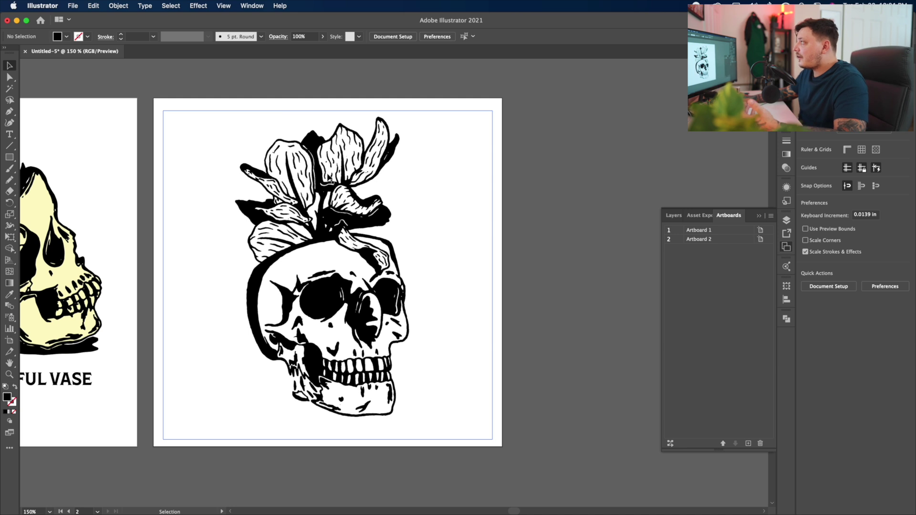
Image Trace the skull sketch with Paths at 78% and Noise at 22 px
click(329, 179)
click(222, 38)
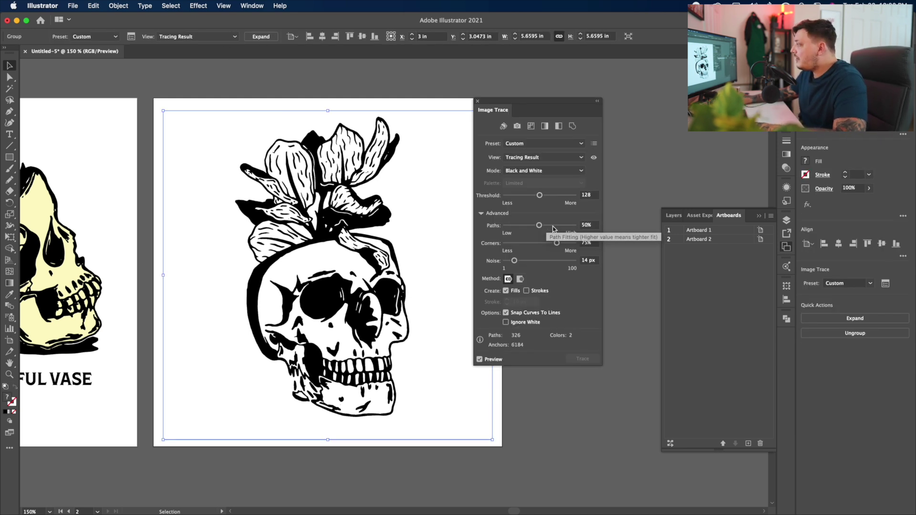
drag(552, 227, 559, 230)
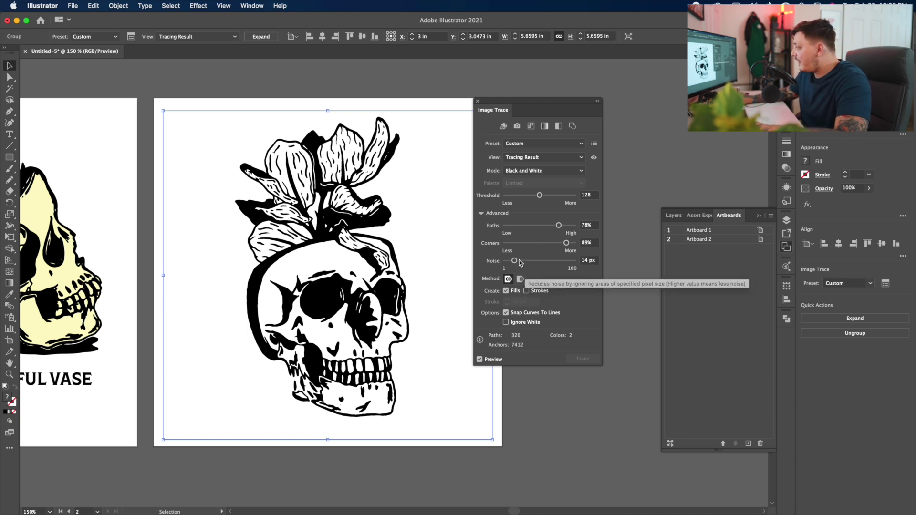
drag(515, 260, 520, 262)
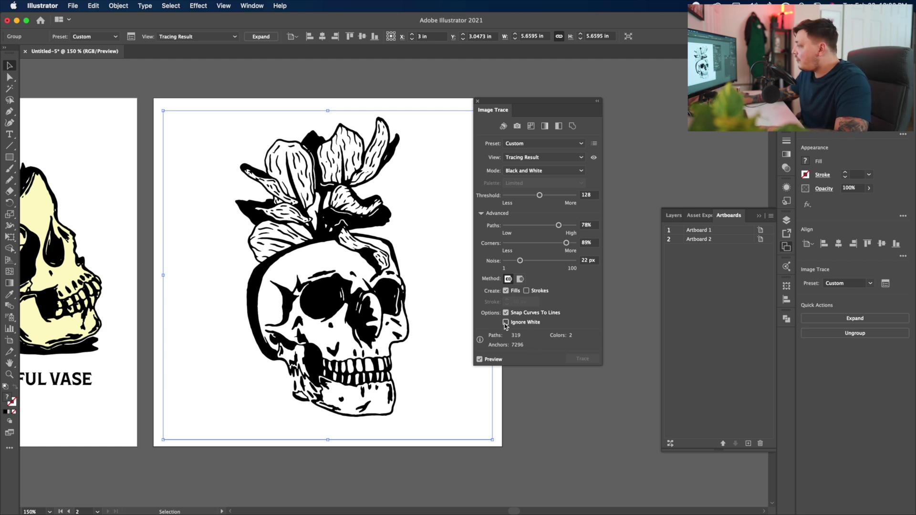
Expand the traced skull into editable vector paths and deselect it
click(261, 37)
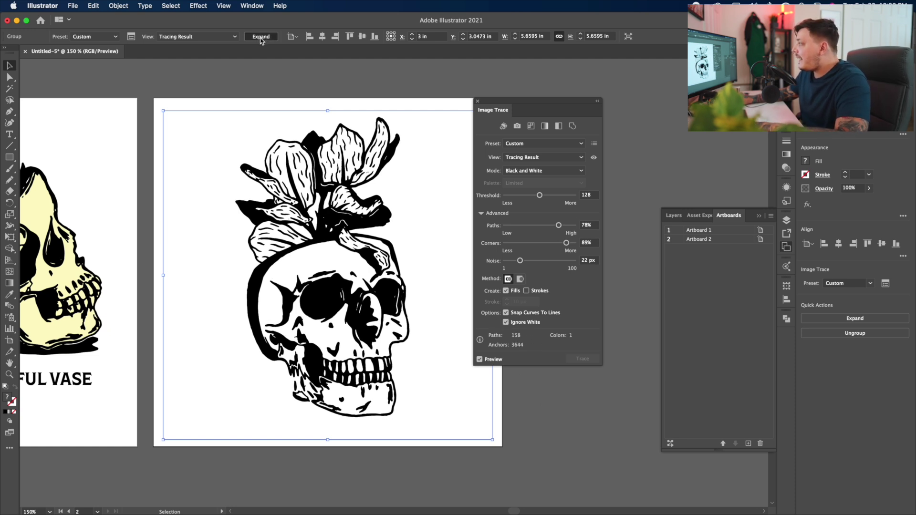
click(302, 61)
scroll(374, 169, right, 5)
scroll(374, 170, down, 2)
click(478, 102)
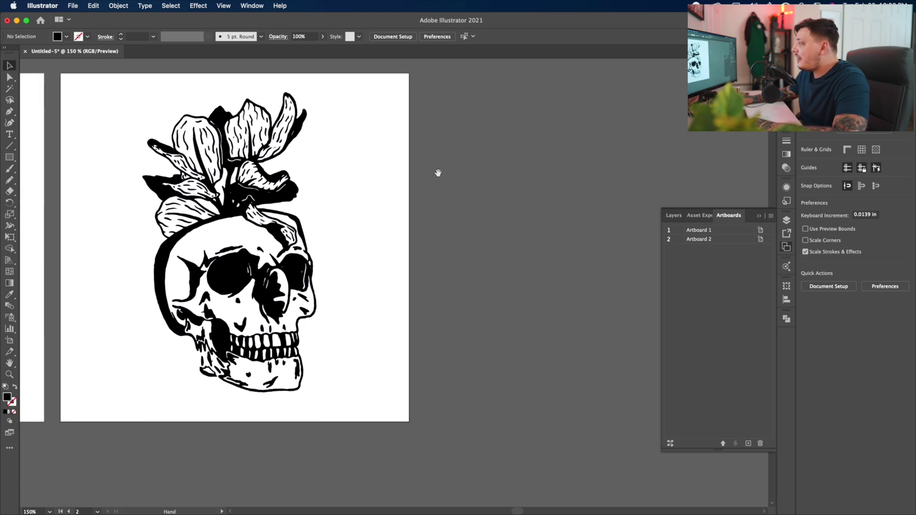
scroll(436, 172, left, 2)
scroll(435, 172, down, 1)
drag(258, 260, 372, 245)
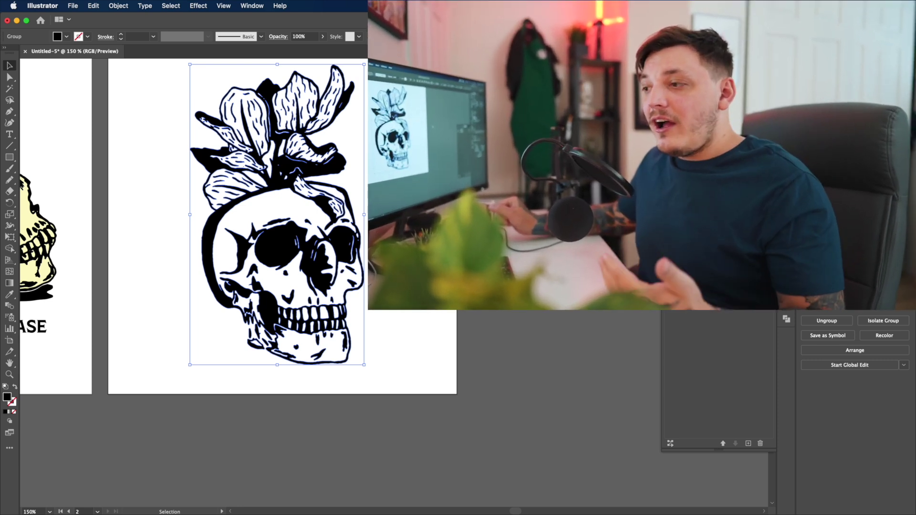